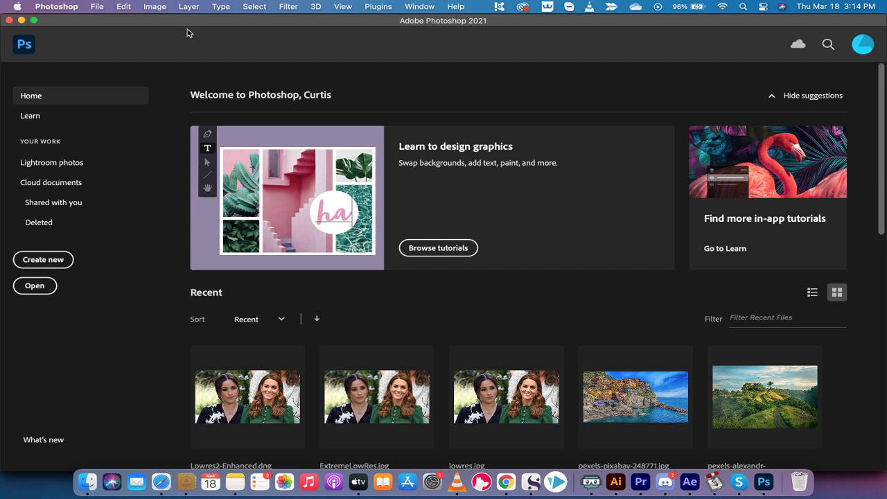
Confirm Camera Raw opens all supported JPEGs, then drag Lowres2.jpg from Pictures onto Photoshop.
left_click(62, 5)
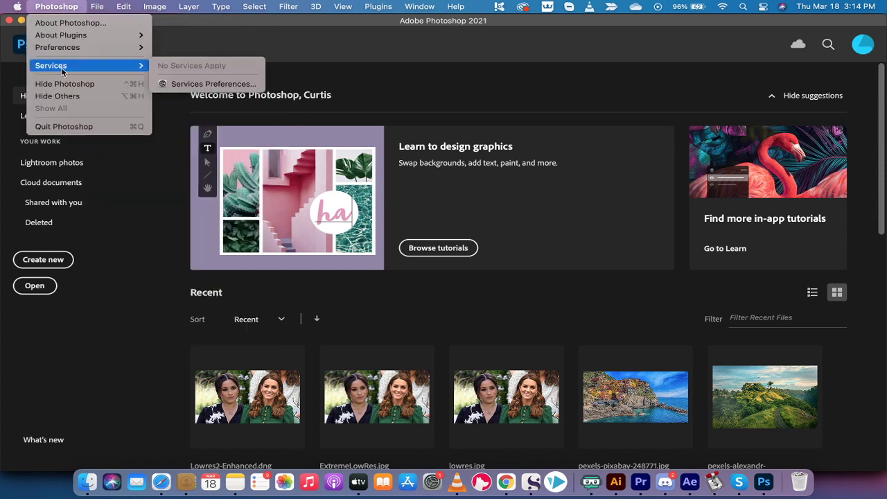
mouse_move(57, 47)
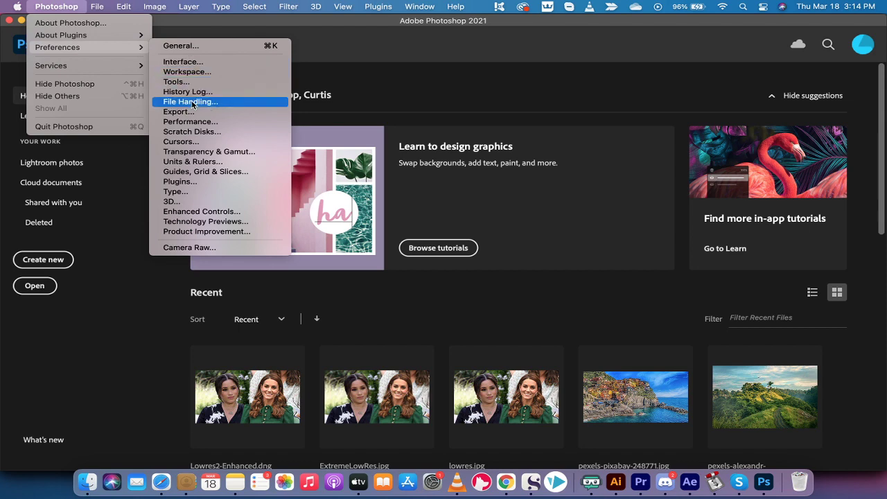
left_click(190, 101)
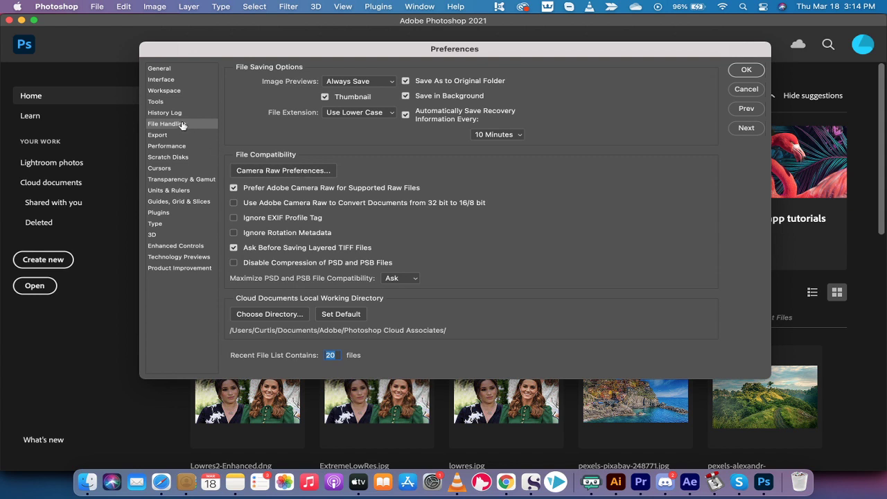
left_click(280, 172)
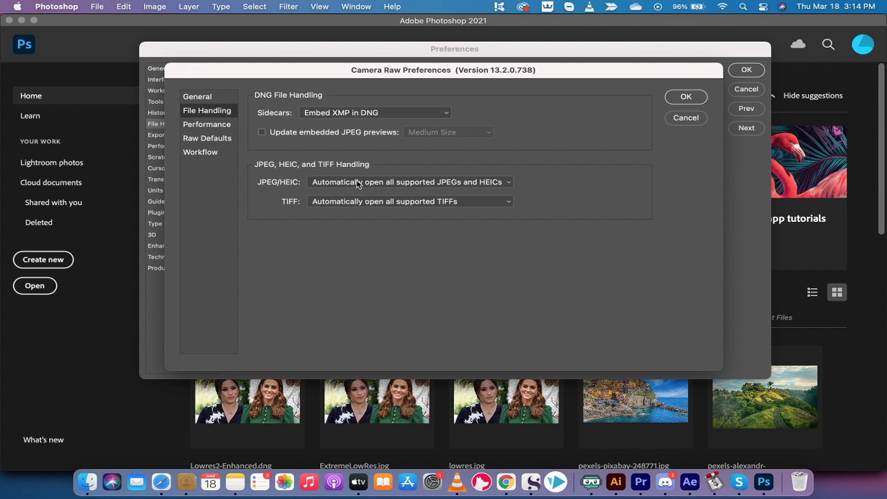
left_click(363, 184)
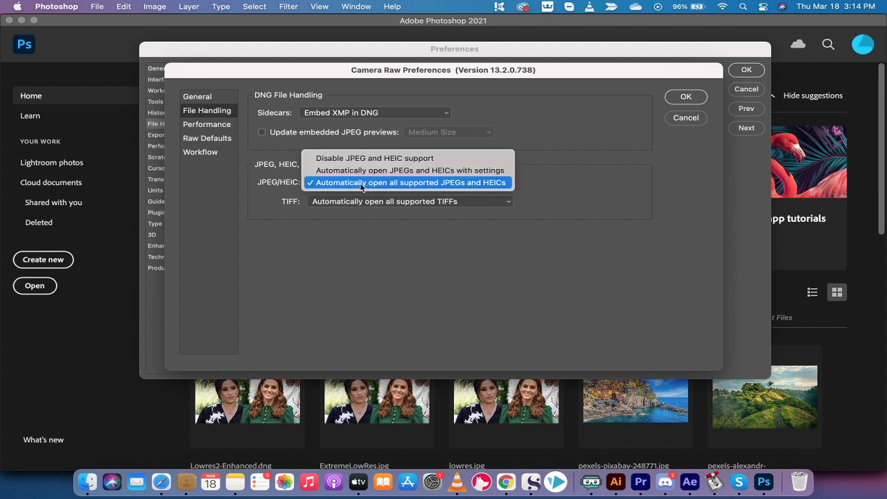
left_click(688, 119)
left_click(683, 118)
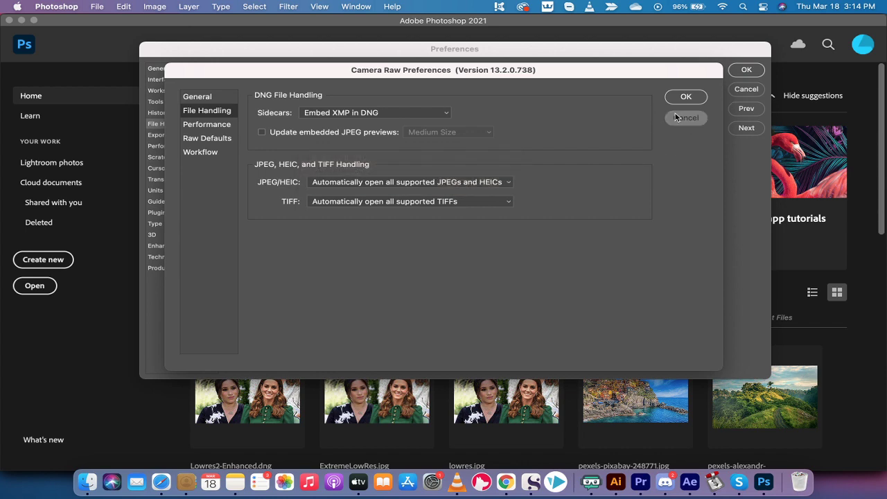
left_click(746, 90)
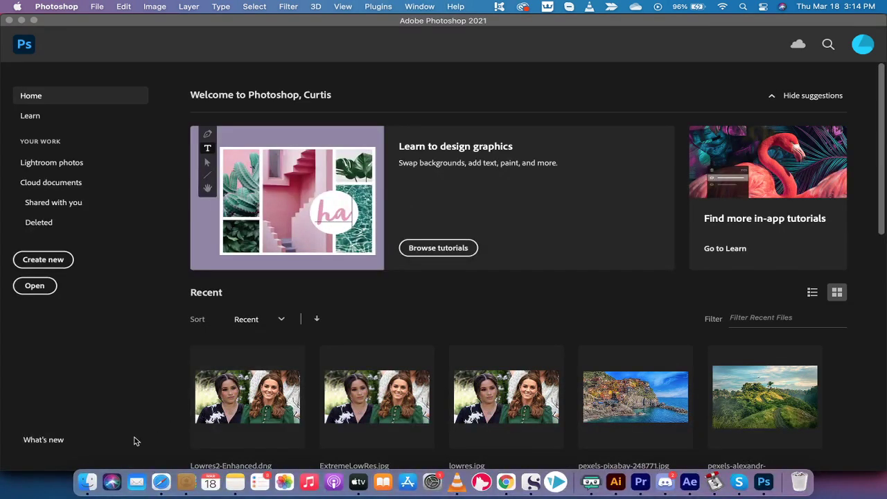
left_click(87, 486)
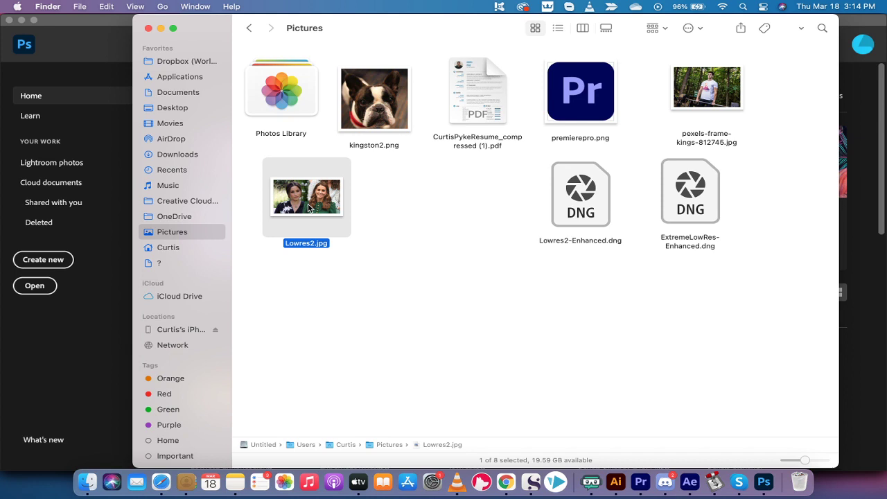
mouse_move(310, 202)
left_mouse_down()
mouse_move(392, 219)
mouse_move(356, 309)
left_mouse_up()
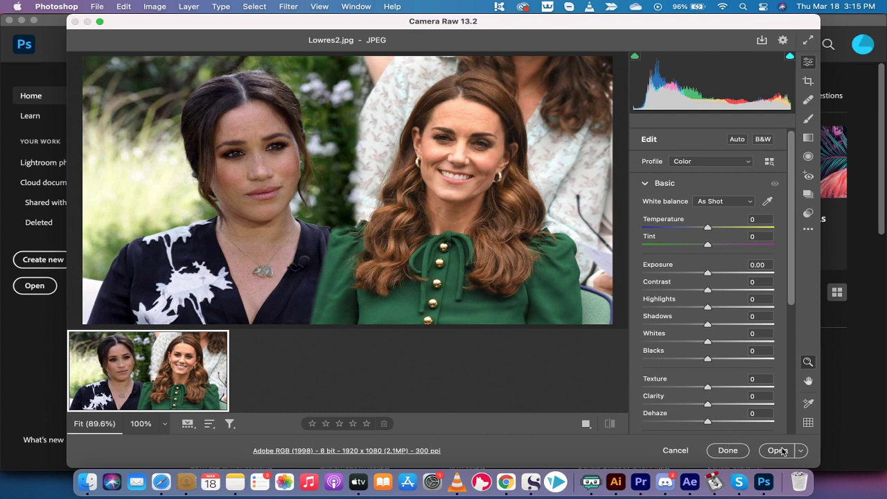
Open Enhance Preview for Lowres2.jpg from the image's context menu, with Super Resolution checked.
right_click(413, 255)
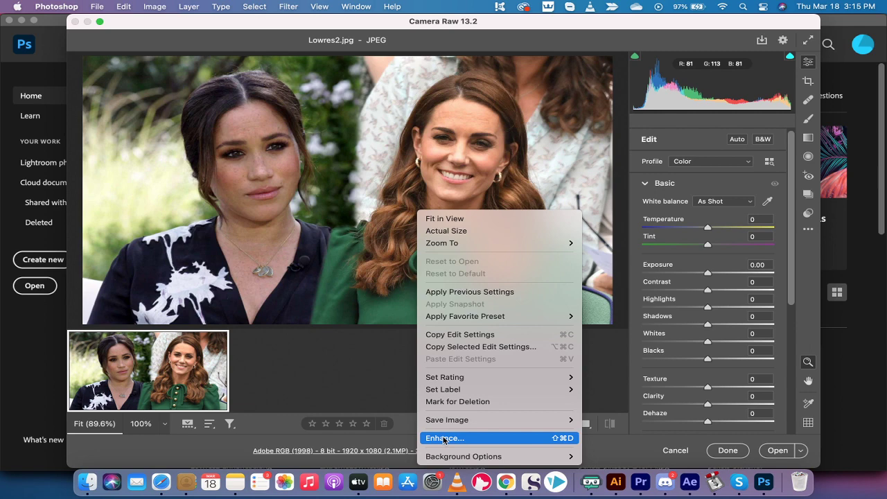
left_click(444, 438)
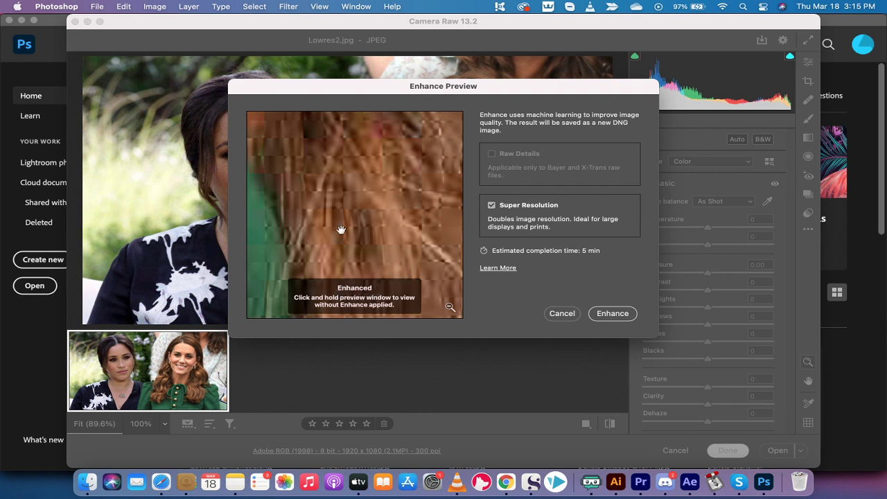
left_click(296, 151)
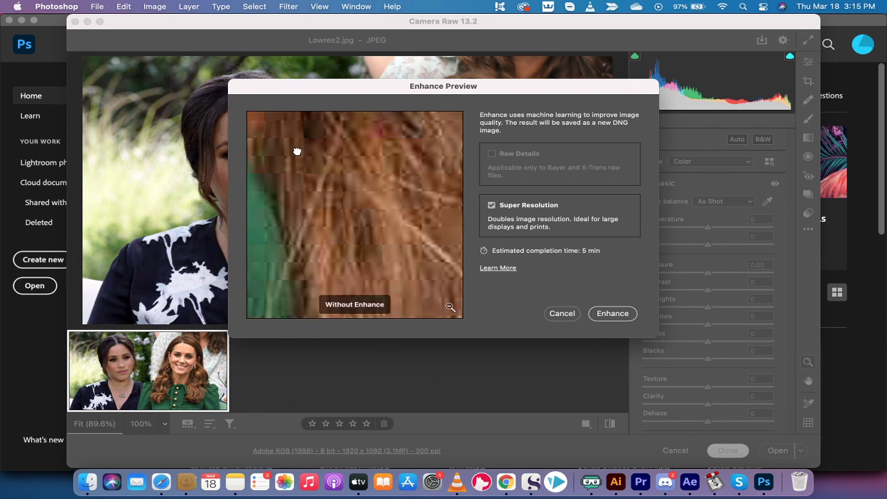
left_click_drag(296, 151, 499, 372)
mouse_move(367, 176)
left_mouse_down()
mouse_move(373, 251)
mouse_move(356, 352)
left_mouse_up()
left_click_drag(340, 214, 343, 266)
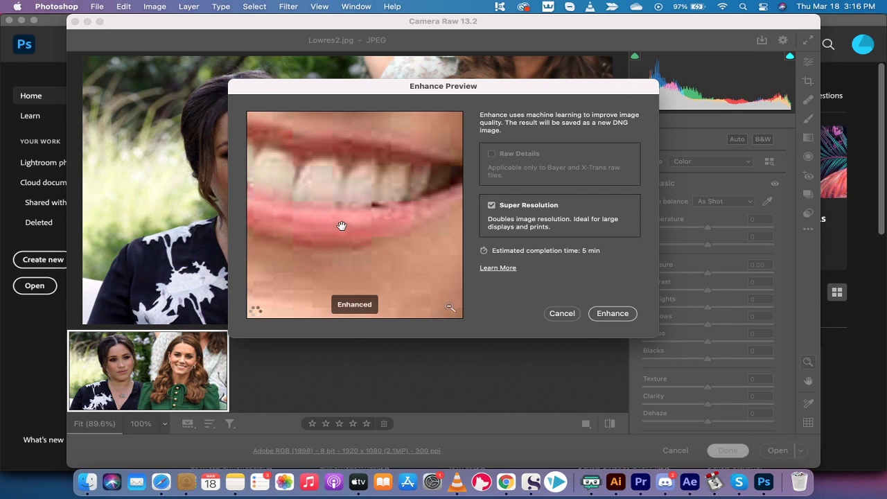
left_click_drag(347, 175, 339, 340)
left_click_drag(346, 237, 347, 291)
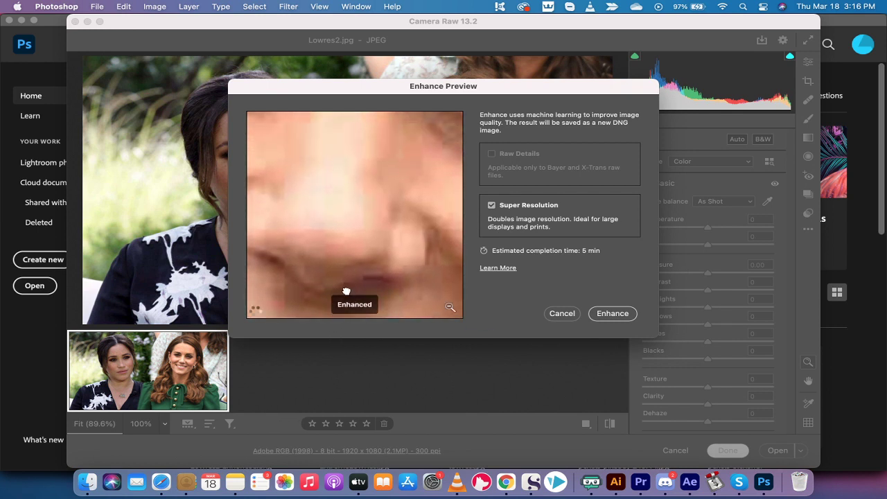
left_click_drag(369, 176, 367, 254)
left_click_drag(374, 188, 371, 291)
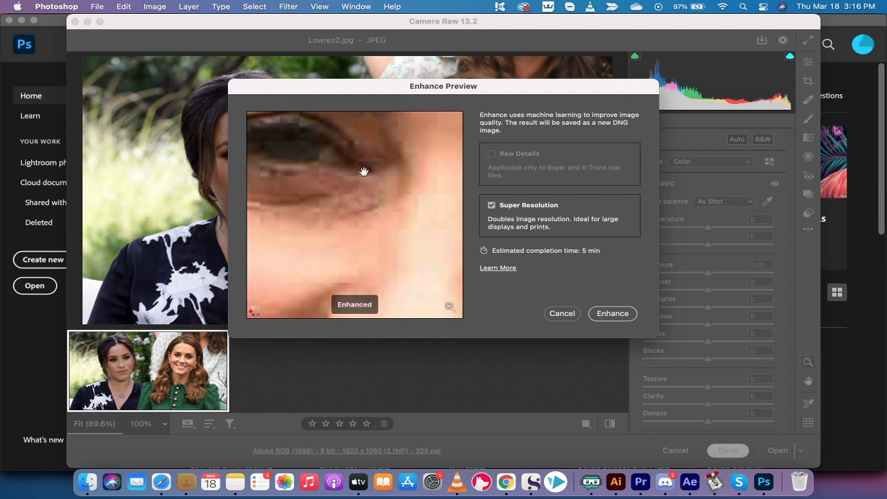
left_click_drag(363, 171, 385, 184)
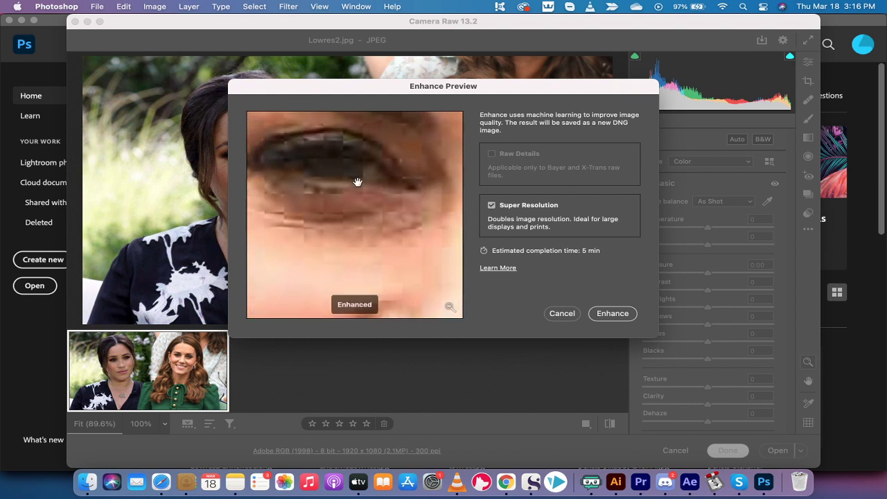
left_click(358, 182)
Run Super Resolution Enhance and view the resulting 3840 × 2160 Lowres2-Enhanced-1.dng.
left_click(606, 318)
left_click(606, 318)
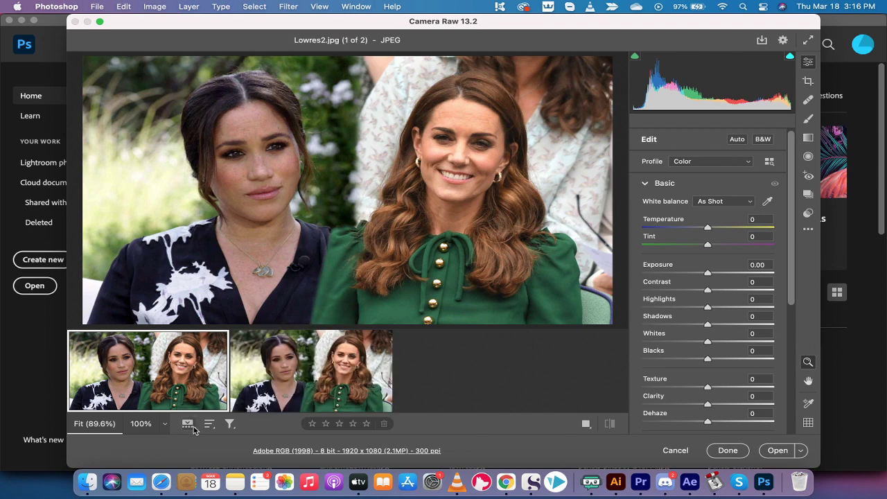
mouse_move(311, 370)
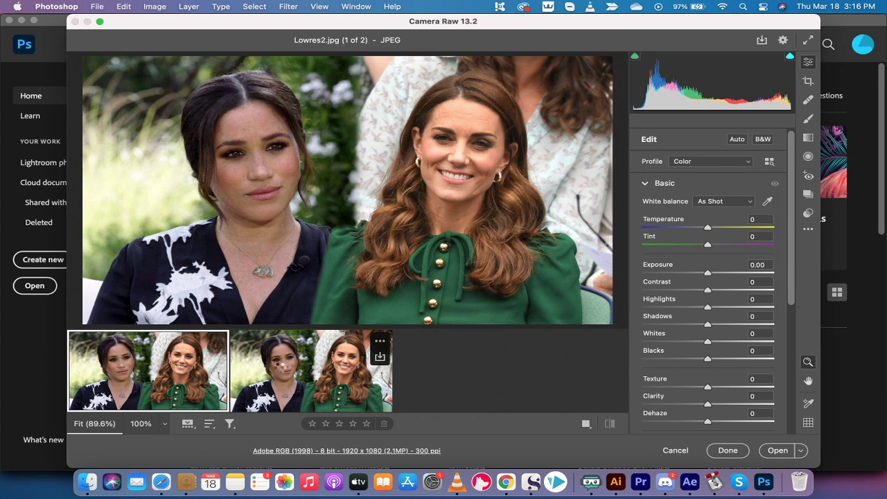
left_click(281, 371)
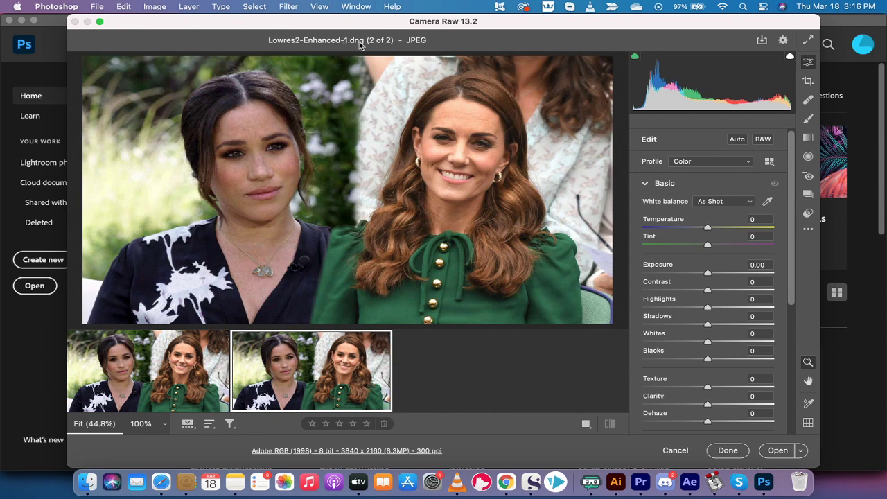
left_click(87, 481)
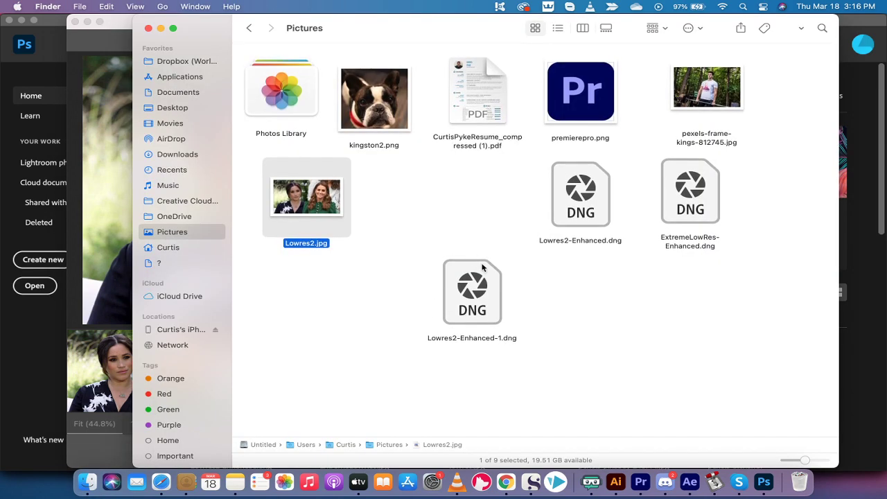
left_click_drag(469, 291, 311, 300)
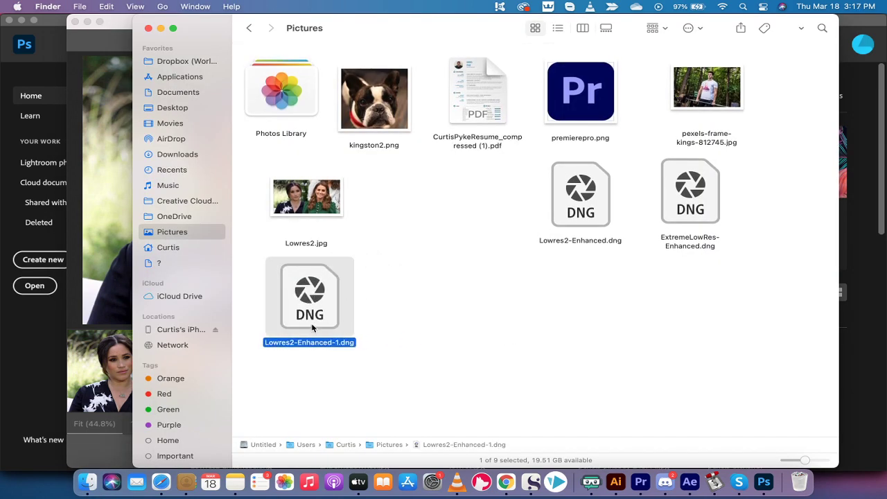
double_click(310, 299)
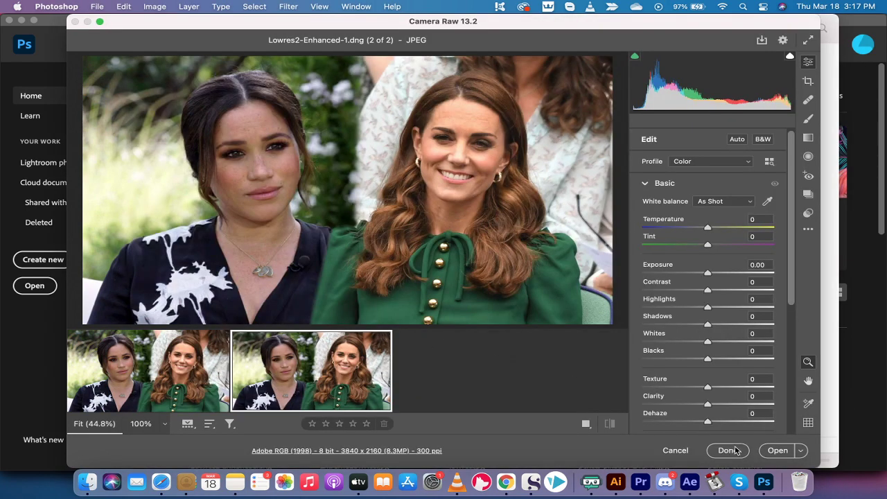
Close the two-image Camera Raw session and reopen Lowres2-Enhanced-1.dng alone at 3840 × 2160.
left_click(675, 450)
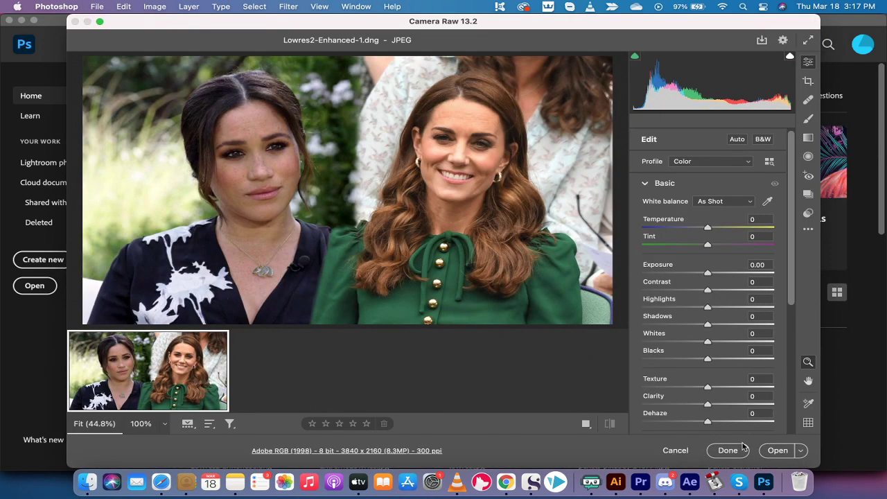
left_click(775, 450)
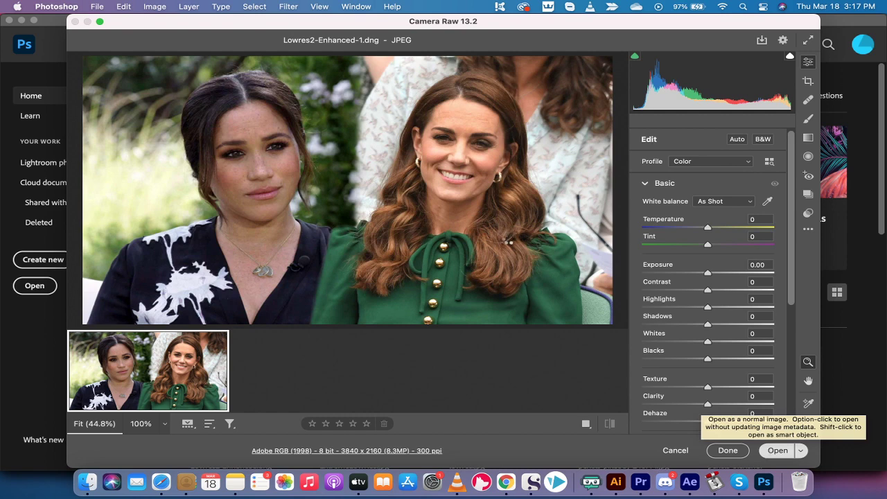